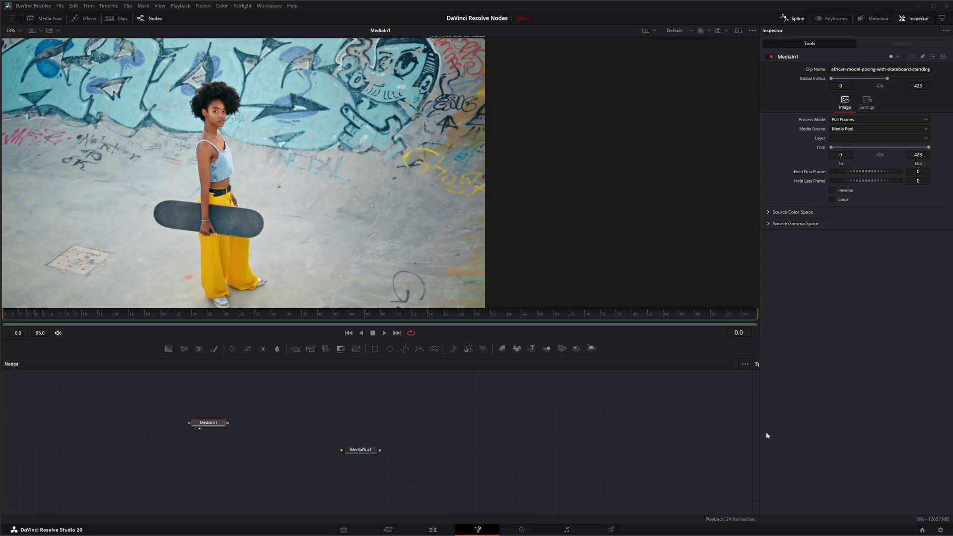
Step: Add a Color Palette node after MediaIn1 via the 'colp' tool search and position it
{"action": "left_click_drag", "start_coordinate": [220, 422], "coordinate": [207, 423]}
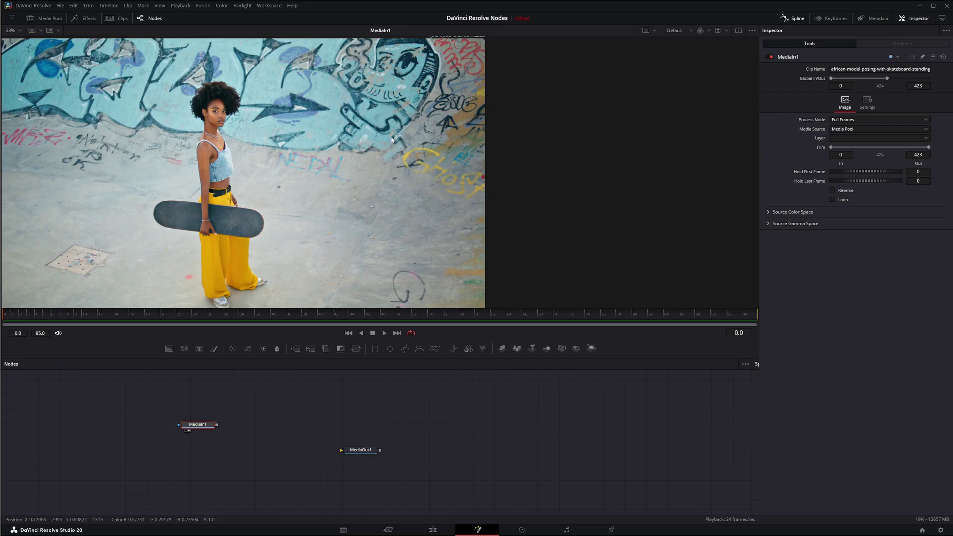
{"action": "left_click_drag", "start_coordinate": [209, 429], "coordinate": [210, 427]}
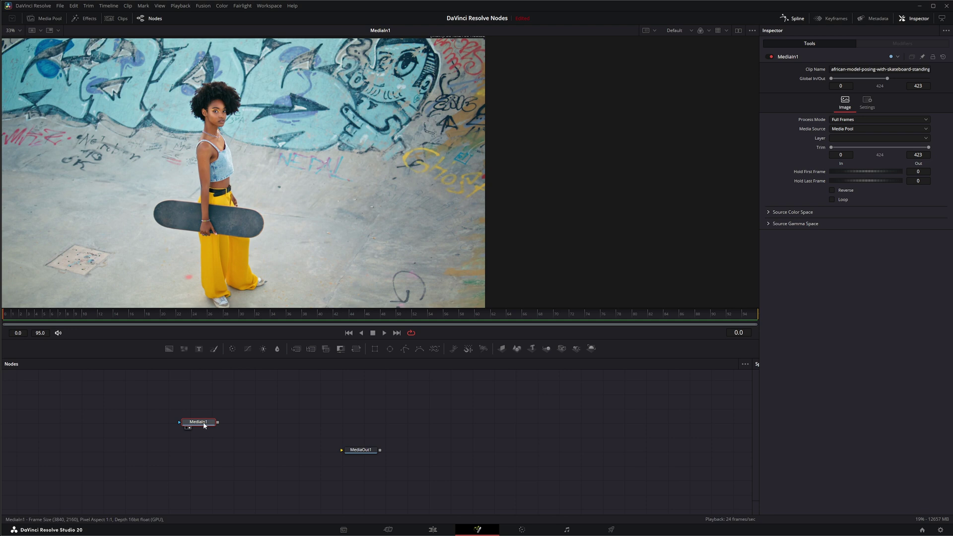
{"action": "key", "text": "shift+space"}
{"action": "type", "text": "colorp"}
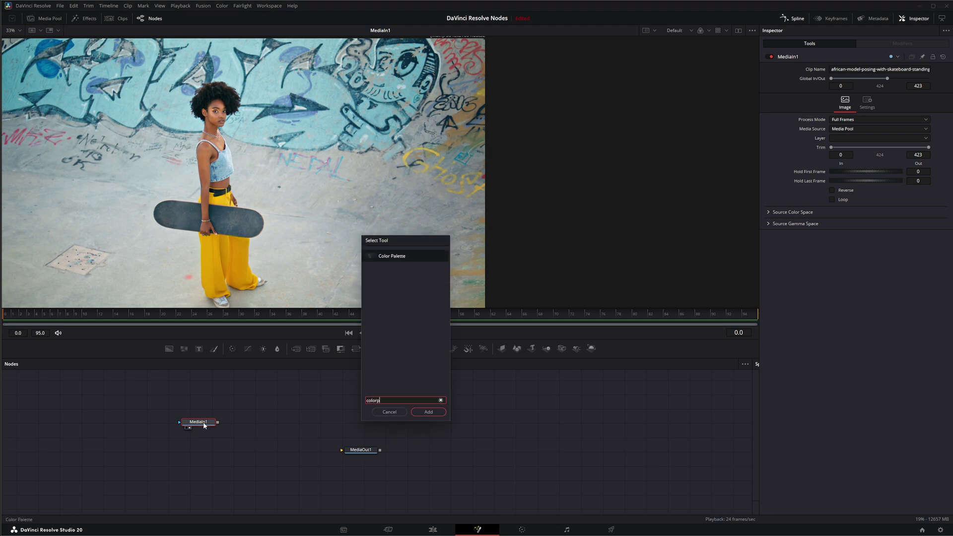
{"action": "key", "text": "Return"}
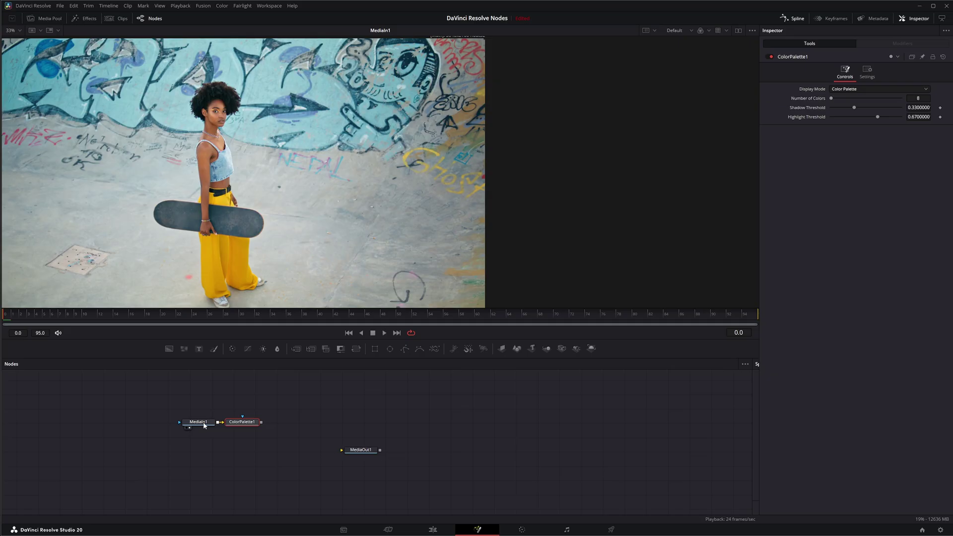
{"action": "mouse_move", "coordinate": [246, 422]}
{"action": "left_mouse_down"}
{"action": "mouse_move", "coordinate": [254, 424]}
{"action": "mouse_move", "coordinate": [255, 200]}
{"action": "left_mouse_up"}
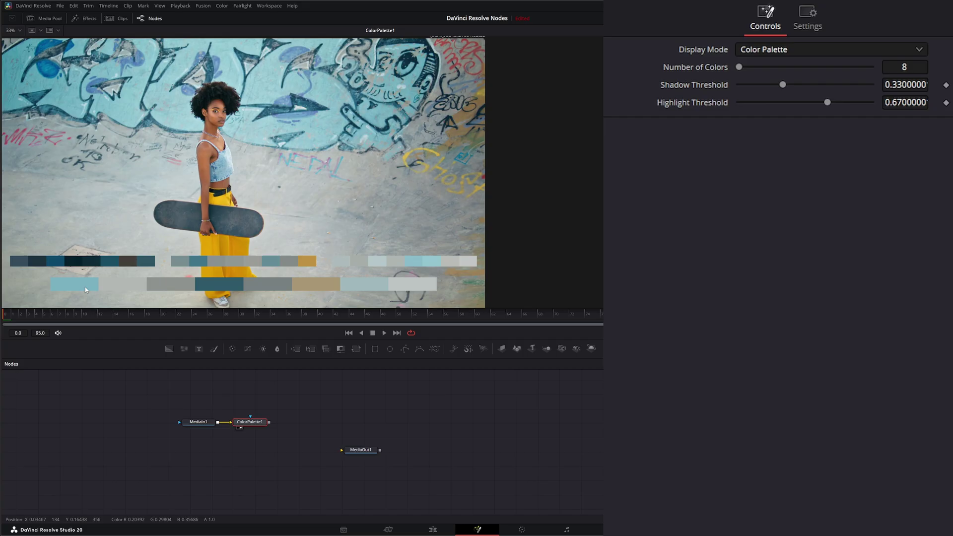
{"action": "left_click_drag", "start_coordinate": [250, 422], "coordinate": [255, 423]}
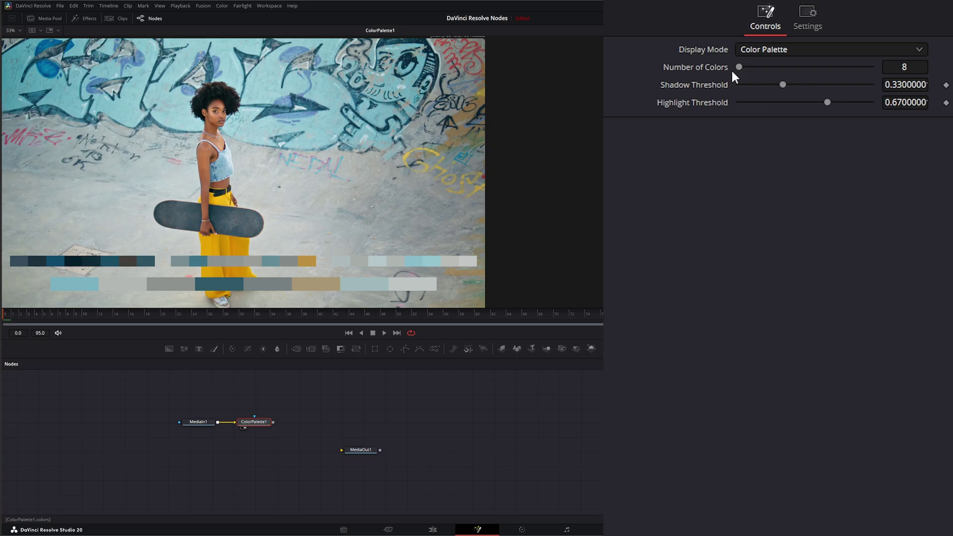
Step: Test the number of colours and Shadow Threshold sliders, then reset Shadow Threshold to default
{"action": "mouse_move", "coordinate": [752, 65]}
{"action": "left_mouse_down"}
{"action": "mouse_move", "coordinate": [885, 72]}
{"action": "mouse_move", "coordinate": [733, 75]}
{"action": "left_mouse_up"}
{"action": "left_click_drag", "start_coordinate": [784, 85], "coordinate": [781, 83]}
{"action": "double_click", "coordinate": [695, 86]}
Step: Switch Display Mode to Shadow Region and raise Shadow Threshold to 0.374
{"action": "left_click", "coordinate": [760, 48]}
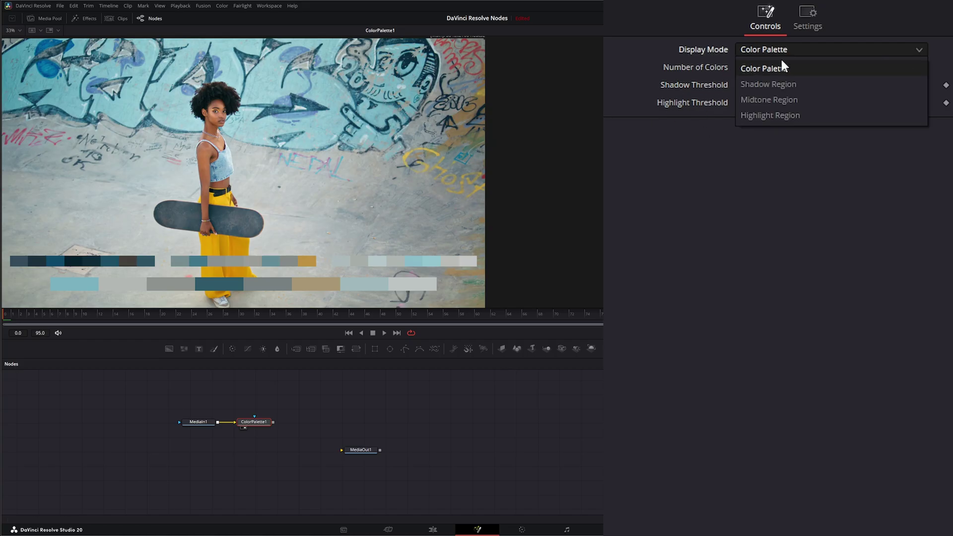
{"action": "left_click", "coordinate": [766, 84]}
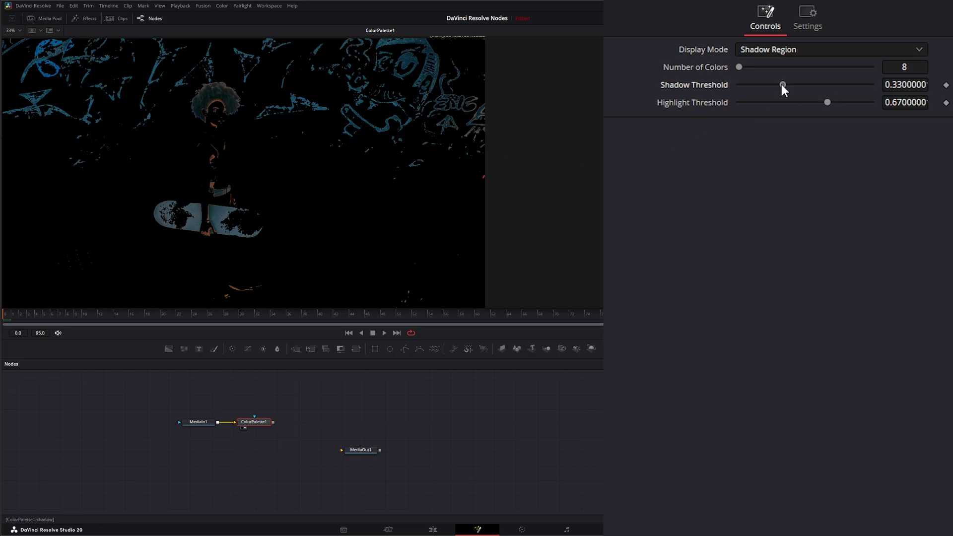
{"action": "left_click_drag", "start_coordinate": [782, 85], "coordinate": [788, 86]}
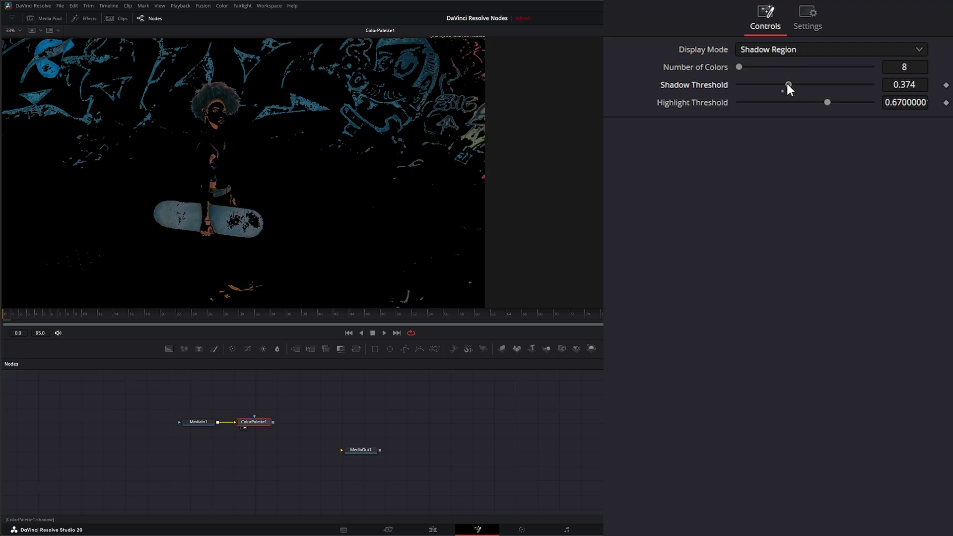
Step: Switch Display Mode to Midtone Region and raise Highlight Threshold to about 0.679
{"action": "left_click", "coordinate": [764, 52]}
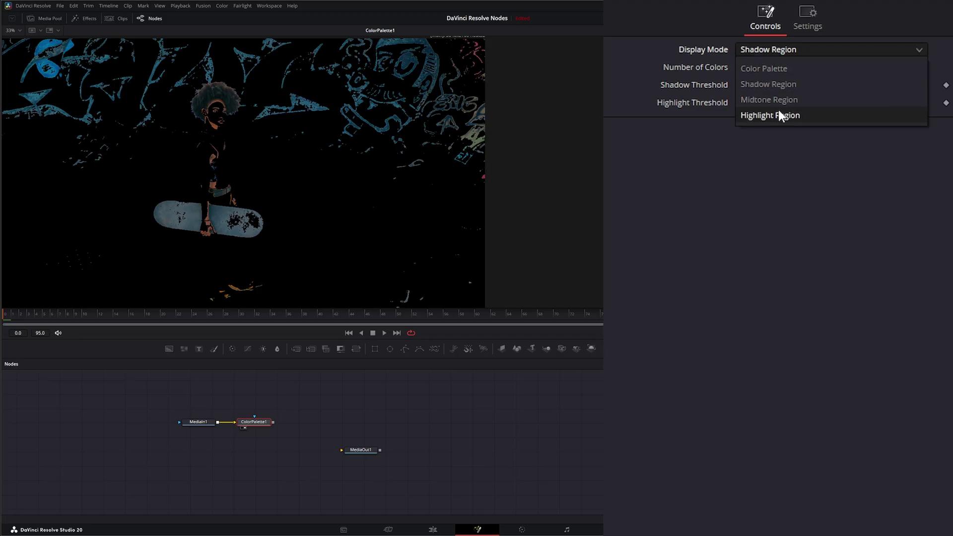
{"action": "left_click", "coordinate": [790, 101]}
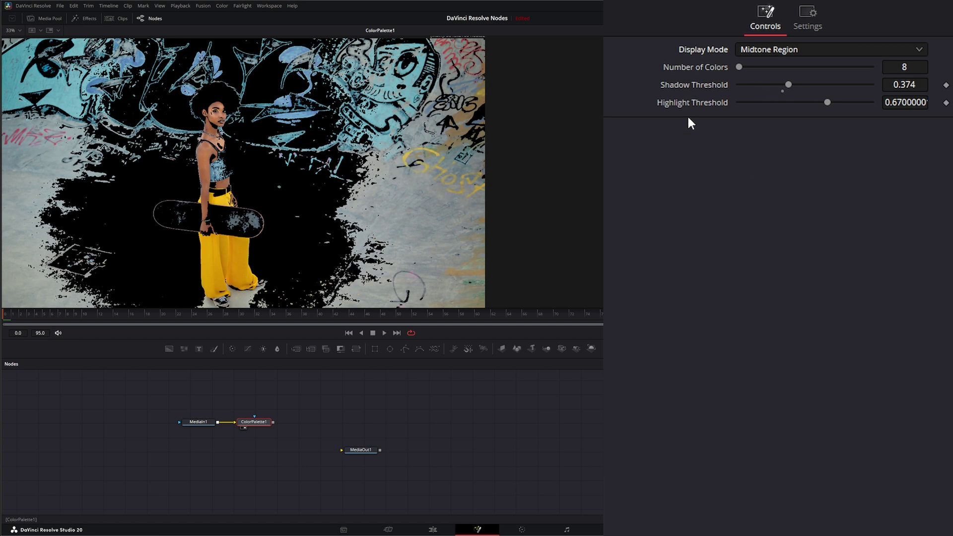
{"action": "left_click_drag", "start_coordinate": [826, 104], "coordinate": [828, 102]}
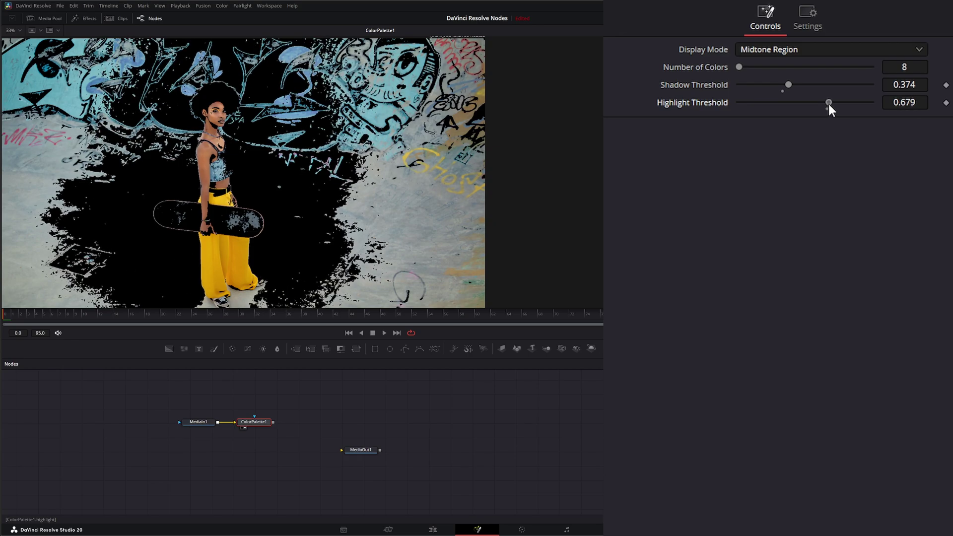
Step: Switch Display Mode to Highlight Region and lower Highlight Threshold to 0.615
{"action": "left_click", "coordinate": [780, 46]}
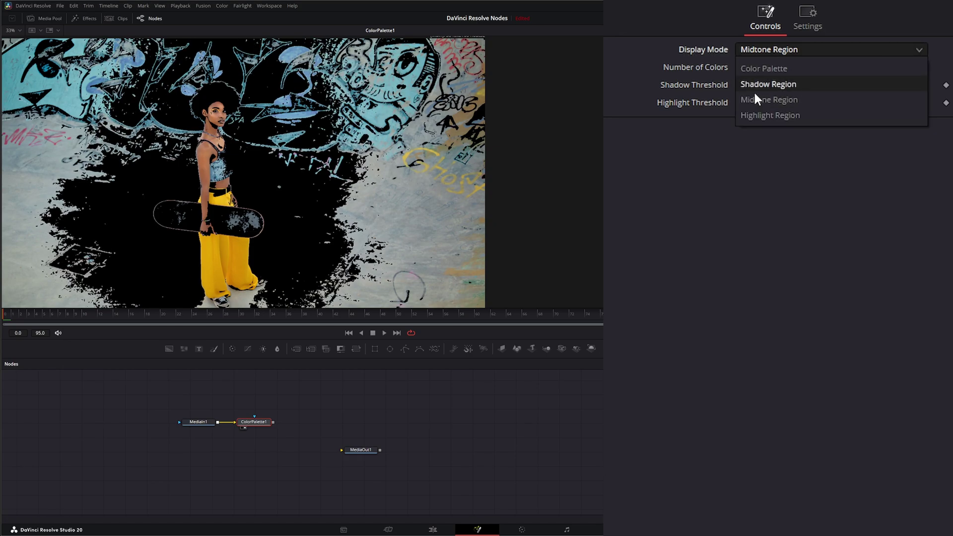
{"action": "left_click", "coordinate": [772, 113]}
{"action": "left_click_drag", "start_coordinate": [827, 103], "coordinate": [819, 103]}
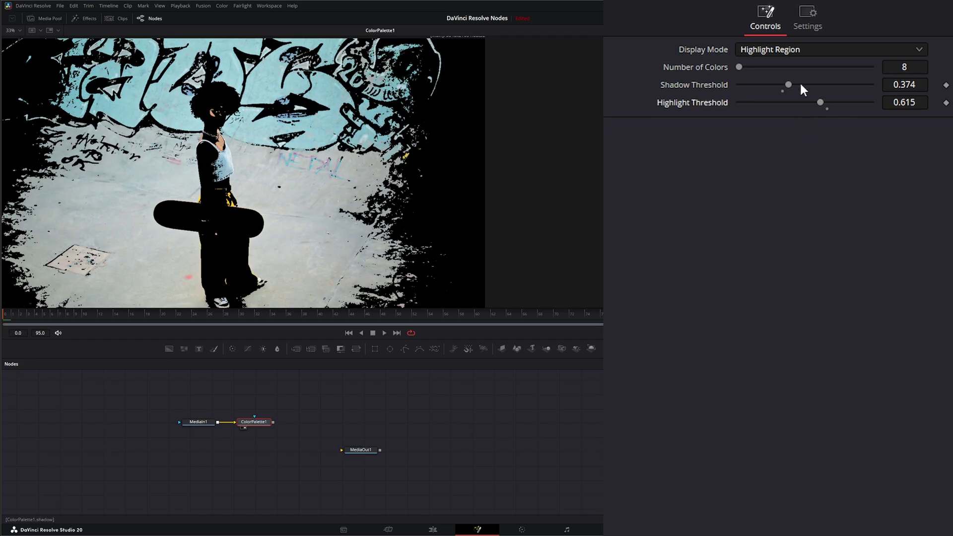
Step: Set Display Mode back to Color Palette and move ColorPalette1 above MediaIn1
{"action": "left_click", "coordinate": [755, 47]}
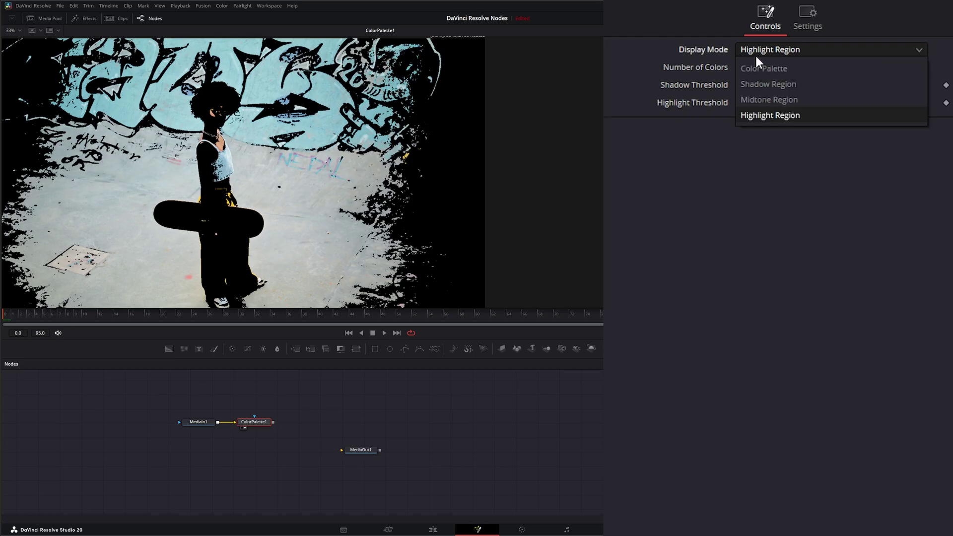
{"action": "left_click", "coordinate": [770, 68]}
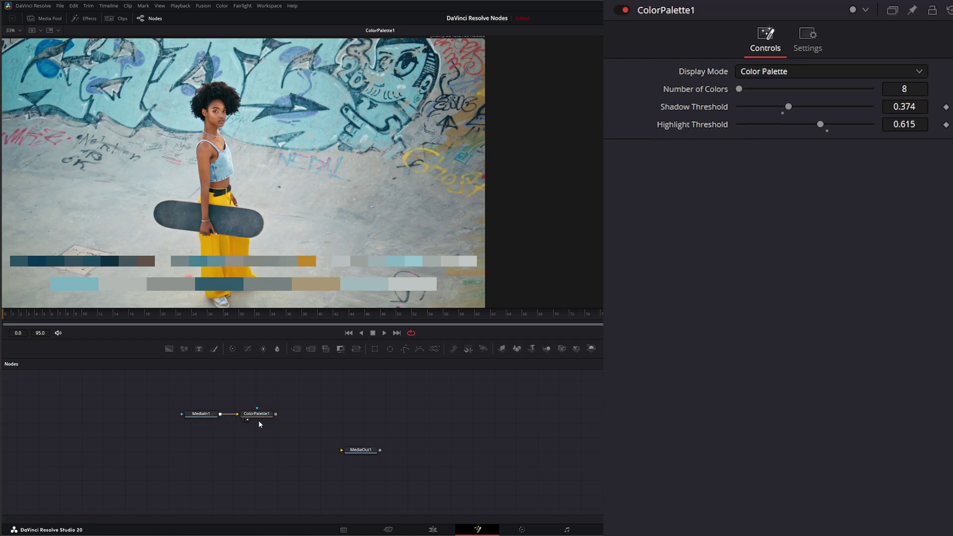
{"action": "mouse_move", "coordinate": [261, 423]}
{"action": "left_mouse_down"}
{"action": "mouse_move", "coordinate": [275, 396]}
{"action": "mouse_move", "coordinate": [264, 393]}
{"action": "left_mouse_up"}
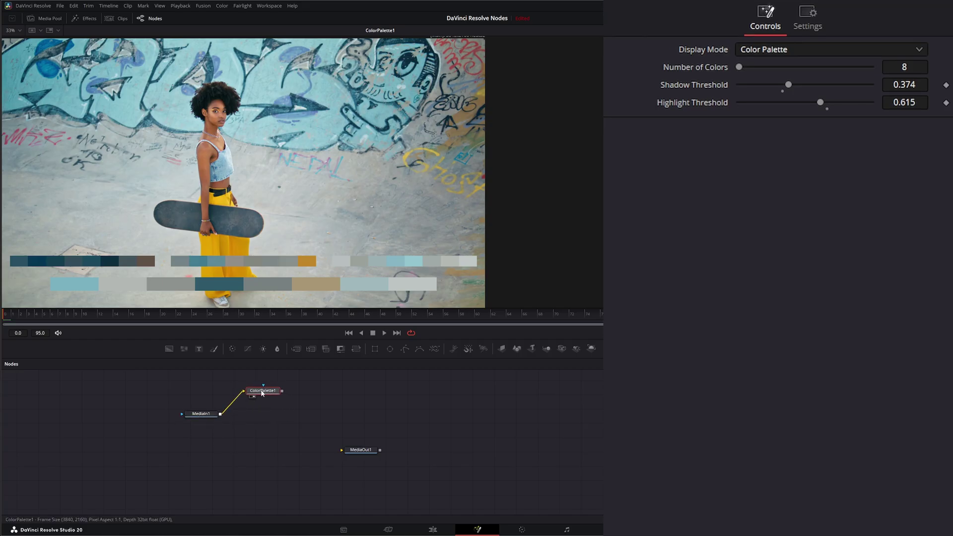
{"action": "left_click_drag", "start_coordinate": [149, 396], "coordinate": [218, 426]}
{"action": "left_click_drag", "start_coordinate": [257, 395], "coordinate": [198, 384]}
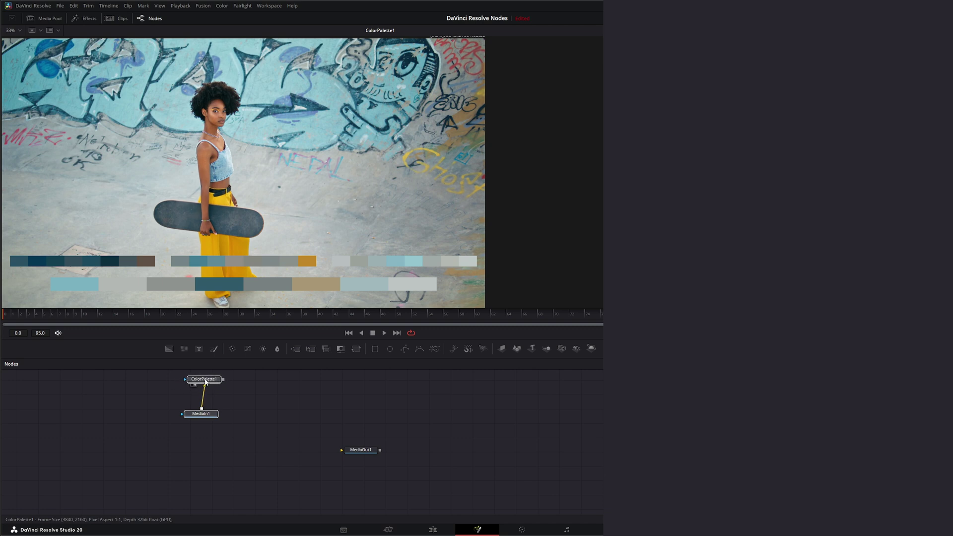
Step: Select ColorPalette1, play the clip, then select both ColorPalette1 and MediaIn1
{"action": "left_click_drag", "start_coordinate": [197, 383], "coordinate": [359, 383]}
{"action": "left_click_drag", "start_coordinate": [200, 380], "coordinate": [204, 385]}
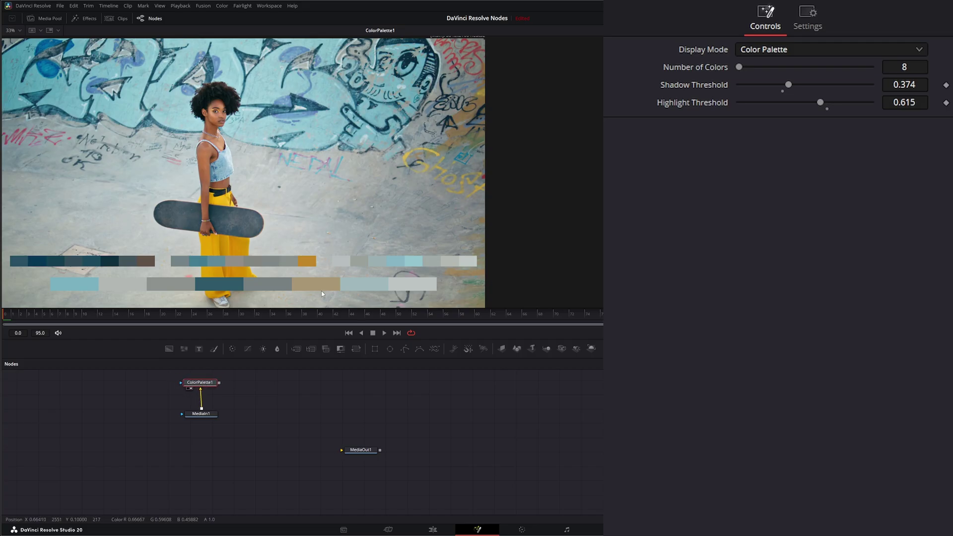
{"action": "key", "text": "space"}
{"action": "left_click_drag", "start_coordinate": [264, 426], "coordinate": [153, 378]}
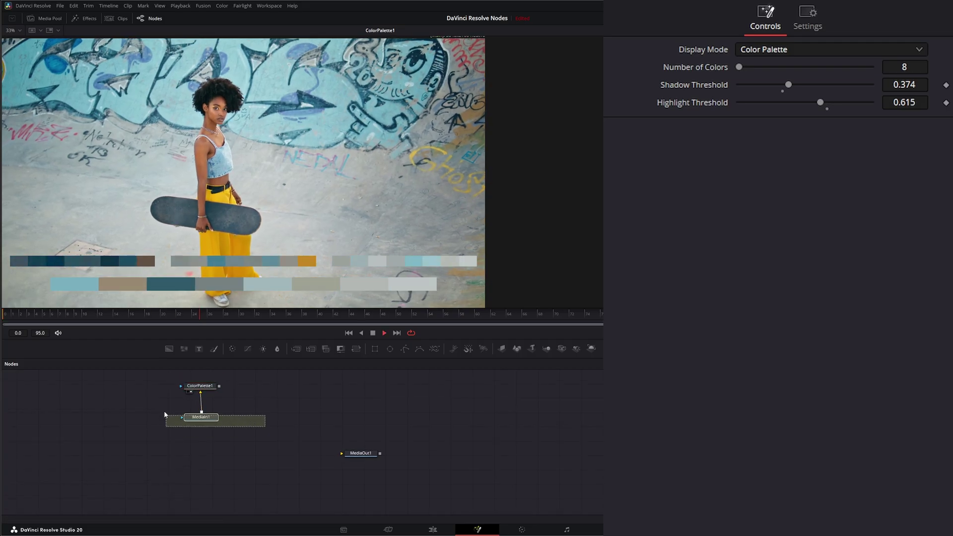